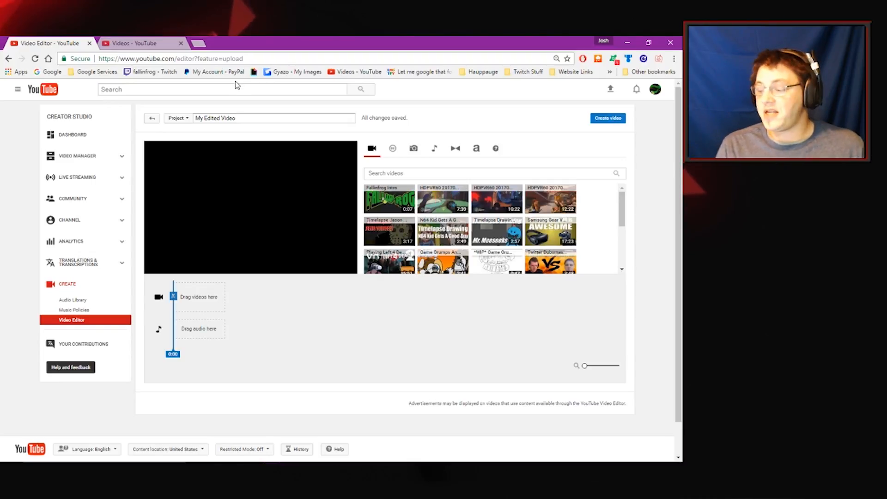
- Look through the channel's uploaded videos in the Video Manager and return to the video editor
left_click(133, 43)
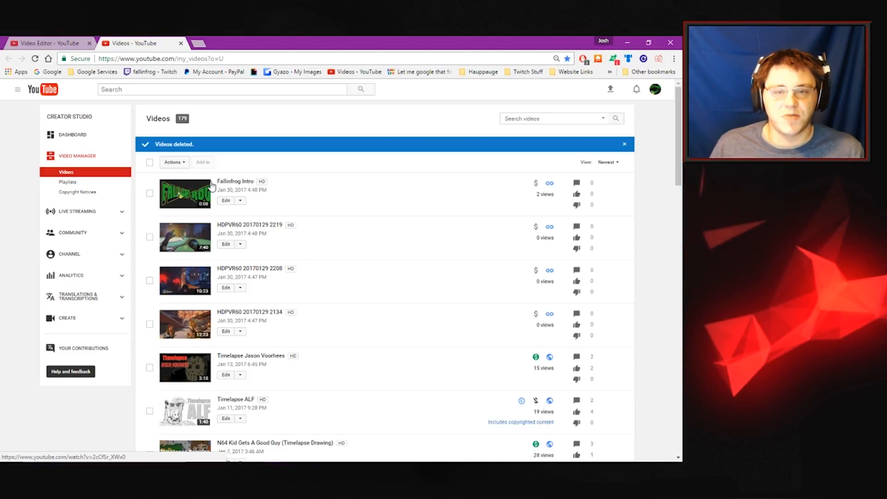
scroll(333, 245, "down", 2)
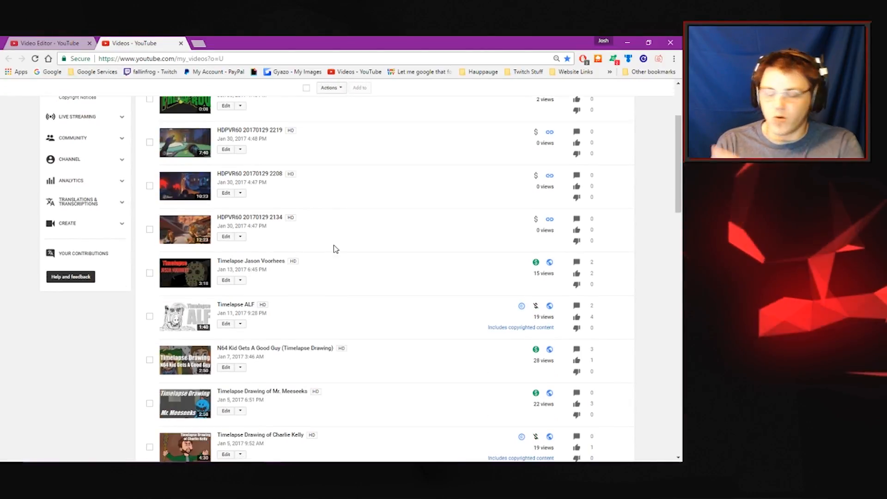
scroll(334, 245, "down", 2)
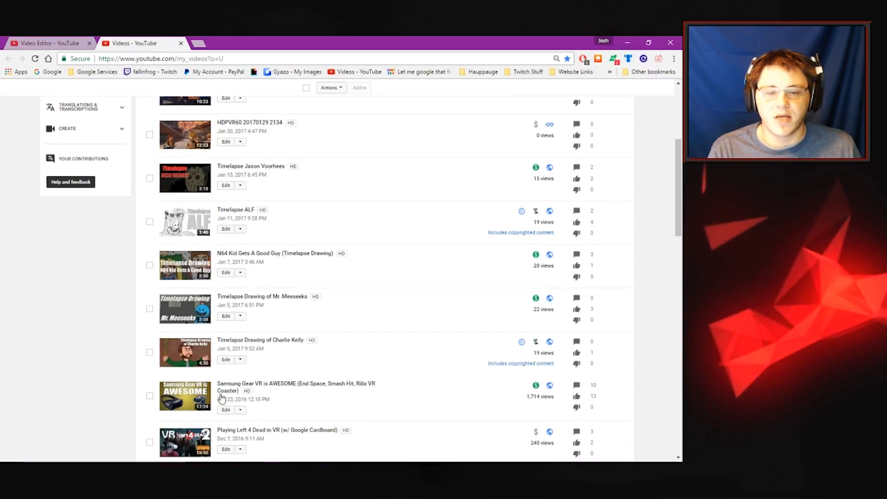
scroll(267, 404, "down", 4)
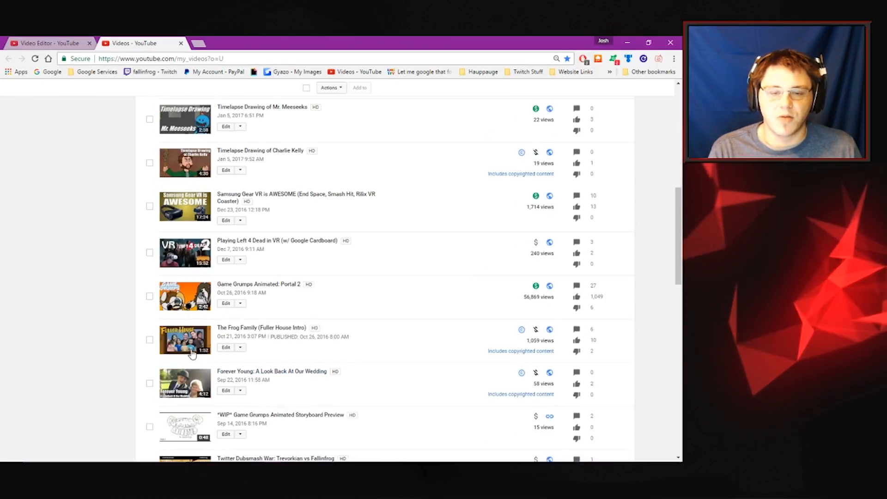
scroll(240, 290, "up", 9)
left_click(51, 43)
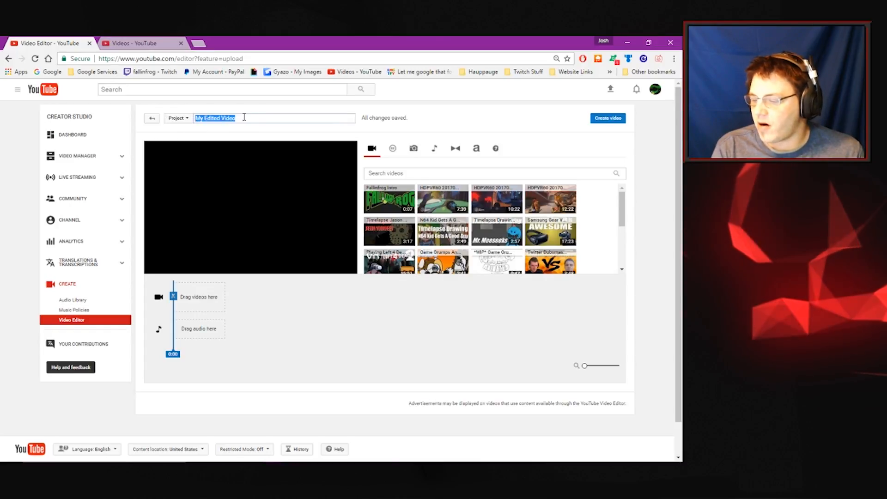
- Add the Fallinfrog Intro clip to the video track and preview it at 0:03 on the timeline
left_click(277, 191)
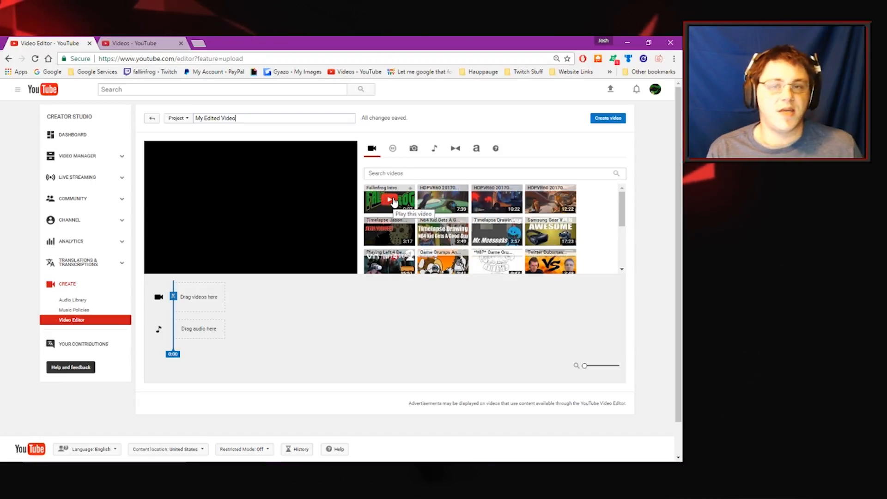
left_click_drag(381, 204, 197, 299)
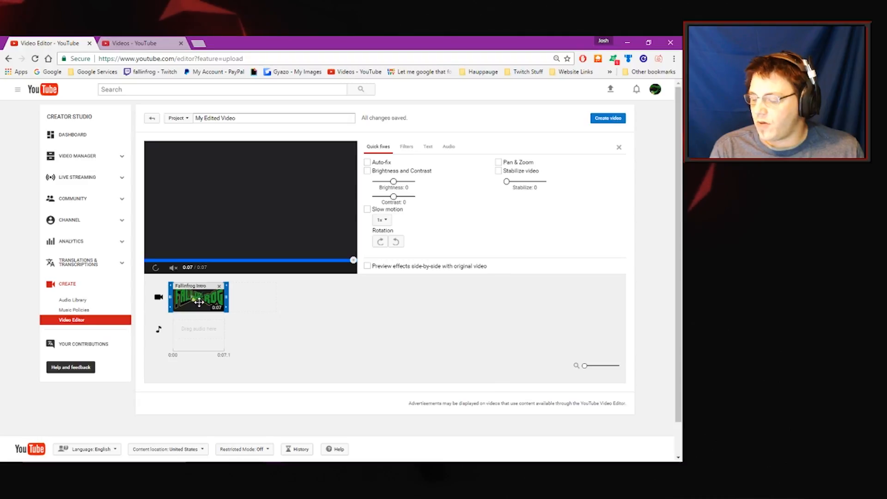
left_click(257, 325)
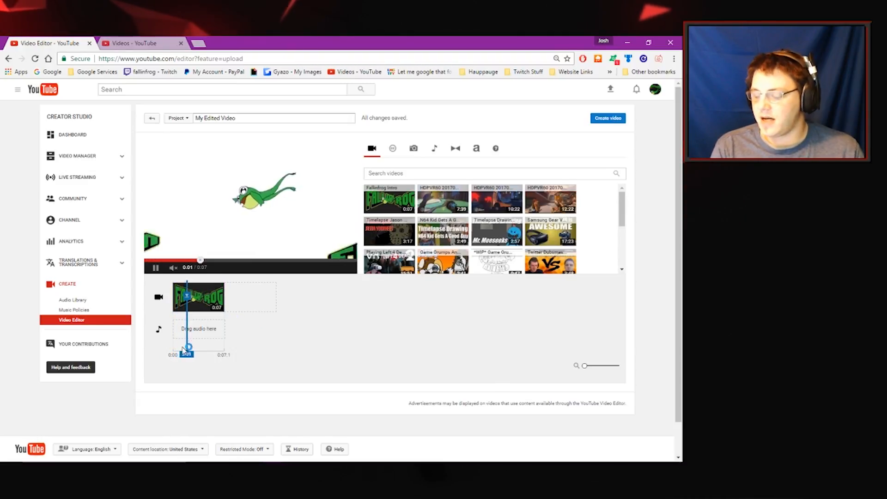
left_click(218, 355)
mouse_move(218, 355)
left_mouse_down()
mouse_move(182, 356)
mouse_move(203, 364)
left_mouse_up()
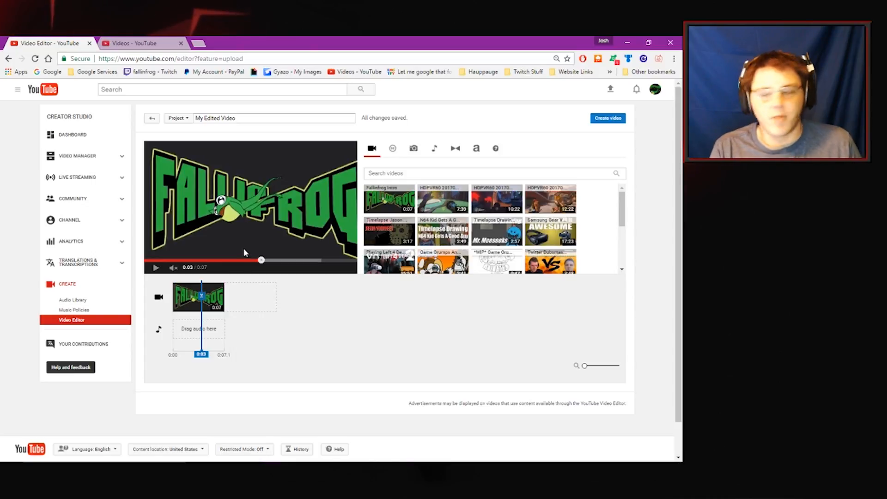
- Try trimming the start of the Fallinfrog Intro clip, then restore the clip's full length
left_click(187, 298)
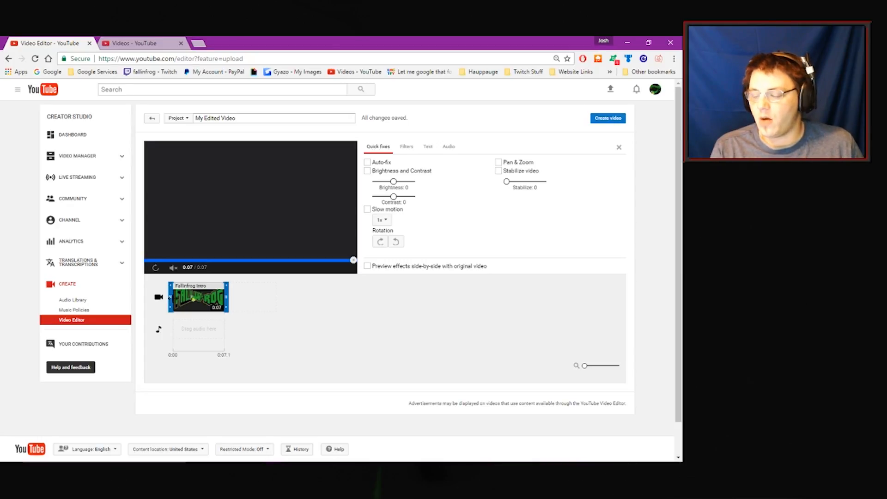
left_click_drag(168, 298, 181, 298)
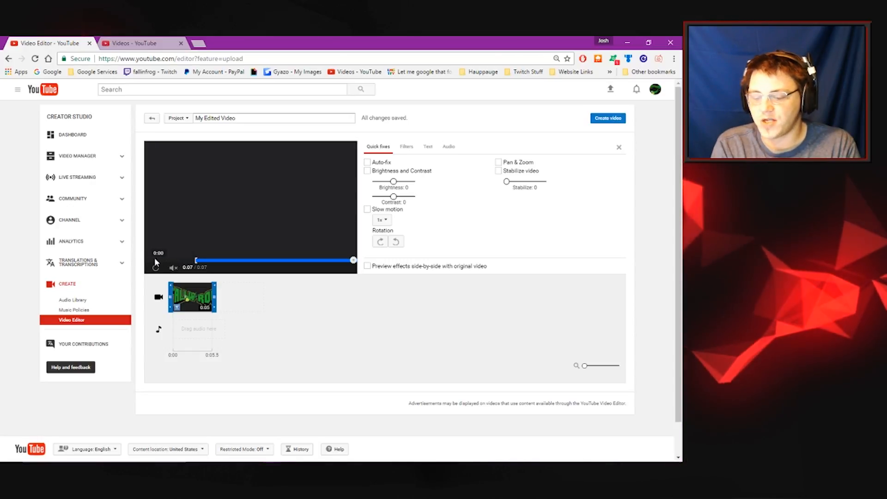
left_click(195, 261)
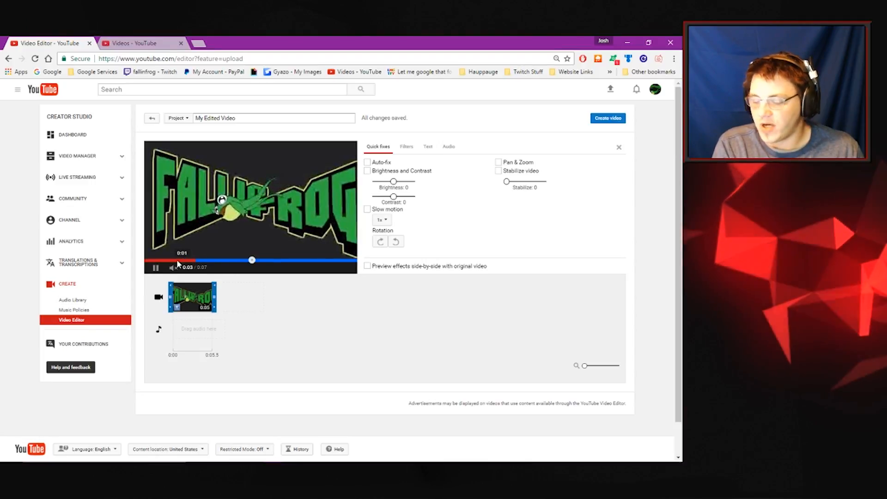
left_click_drag(170, 299, 159, 301)
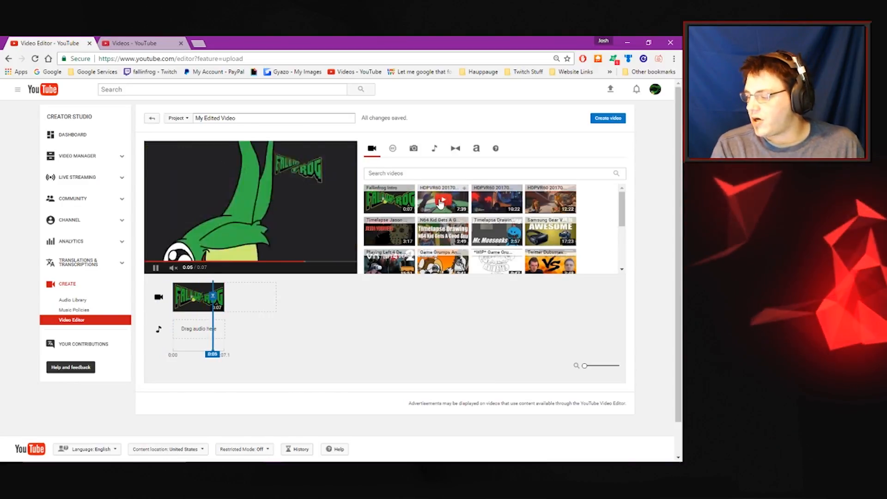
left_click_drag(440, 200, 253, 297)
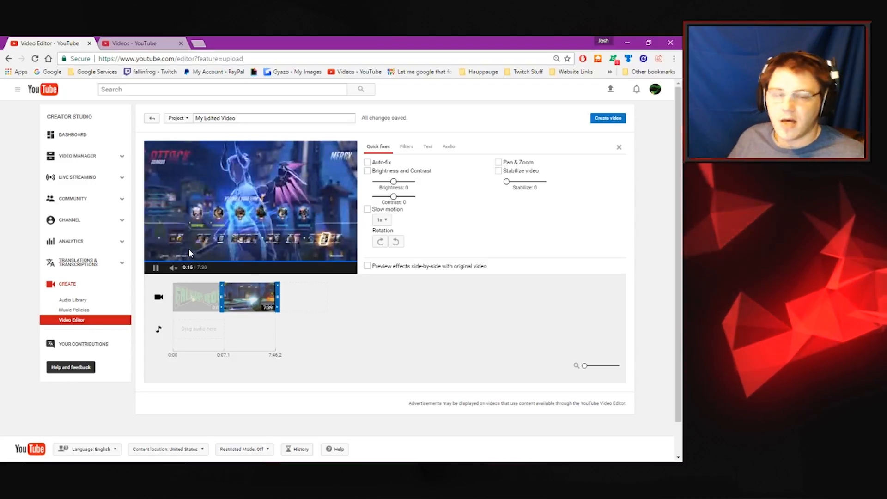
left_click(220, 298)
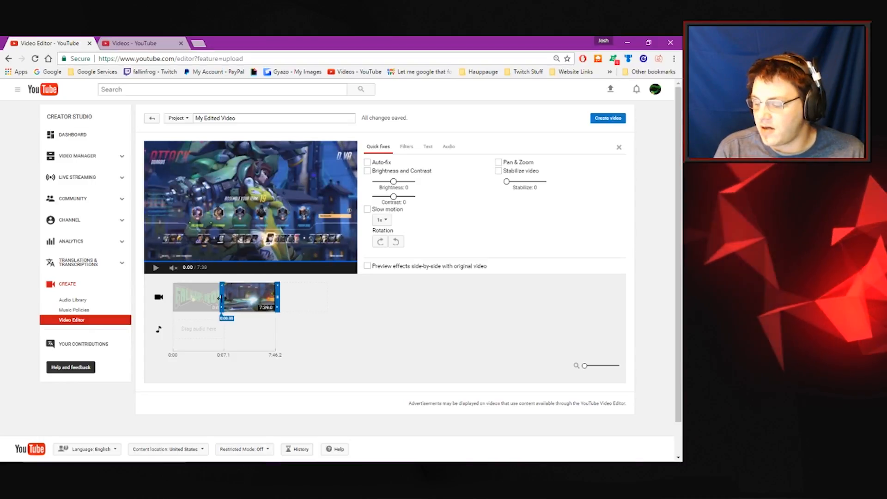
left_click_drag(221, 298, 229, 298)
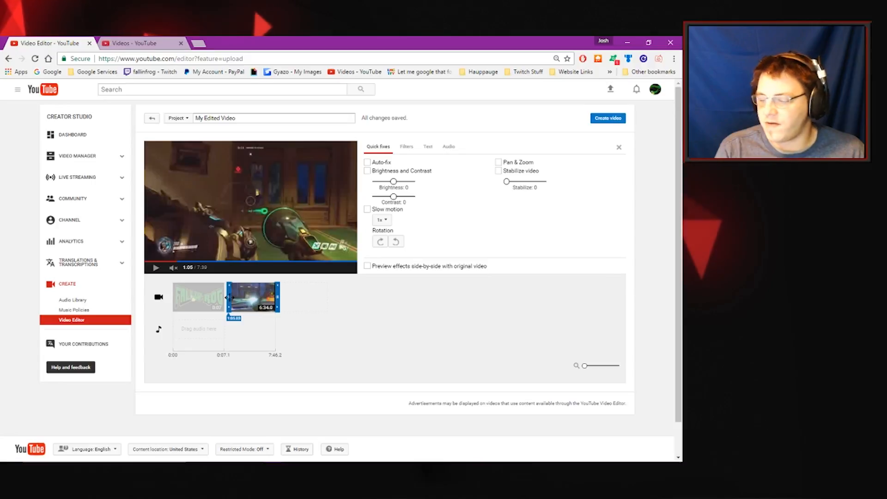
left_click_drag(229, 298, 230, 298)
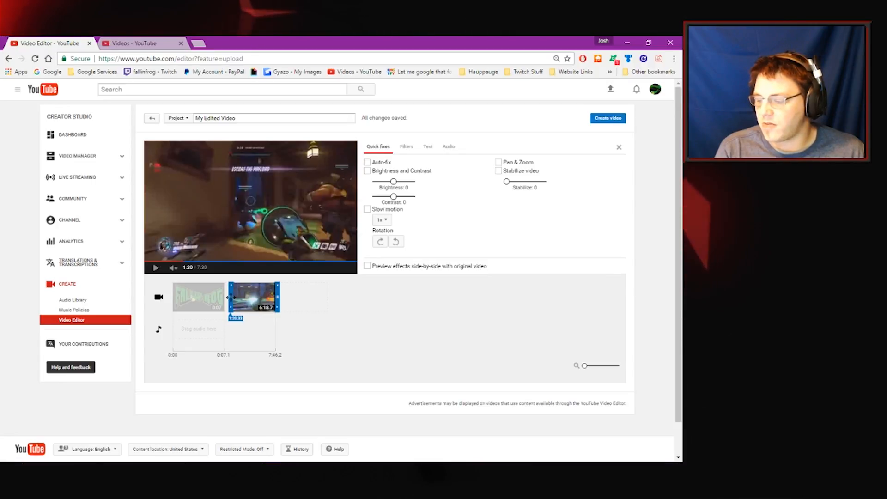
left_click_drag(231, 297, 230, 297)
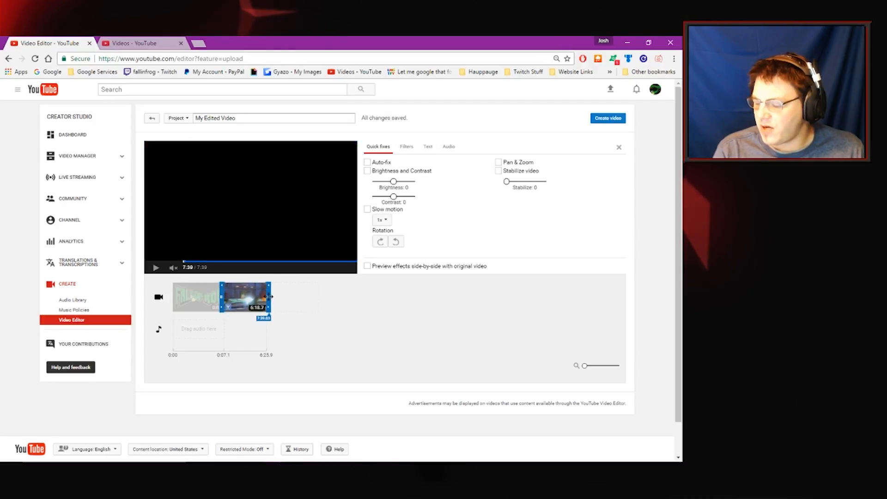
left_click_drag(266, 296, 263, 294)
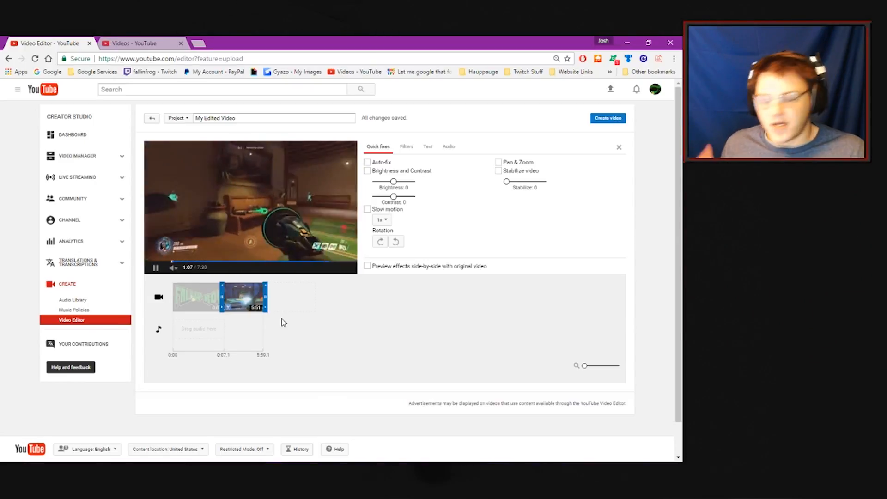
left_click(236, 304)
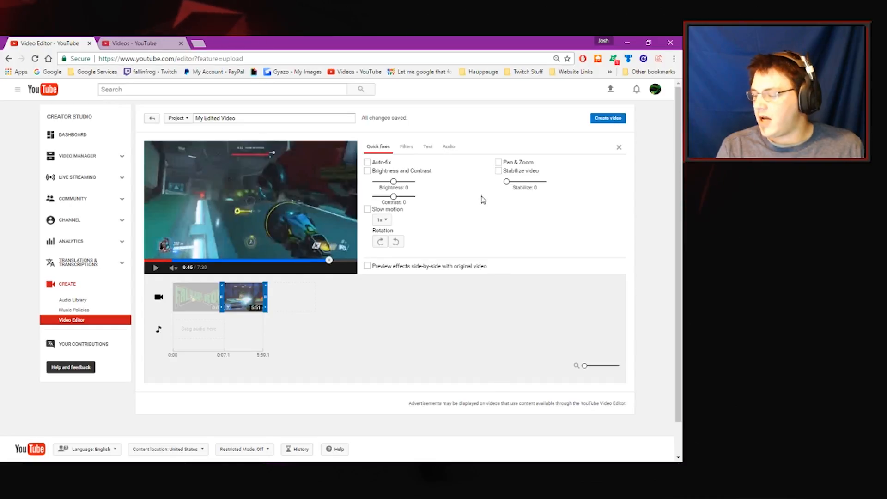
left_click(300, 340)
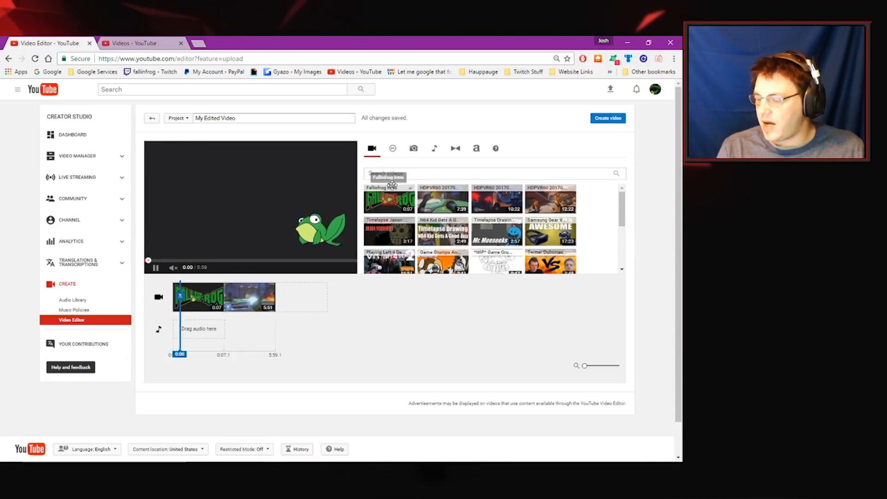
left_click(277, 305)
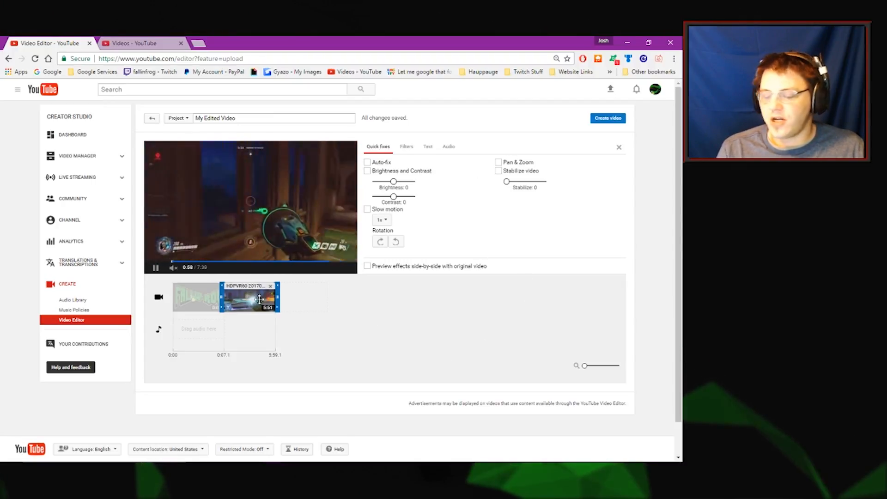
left_click(392, 355)
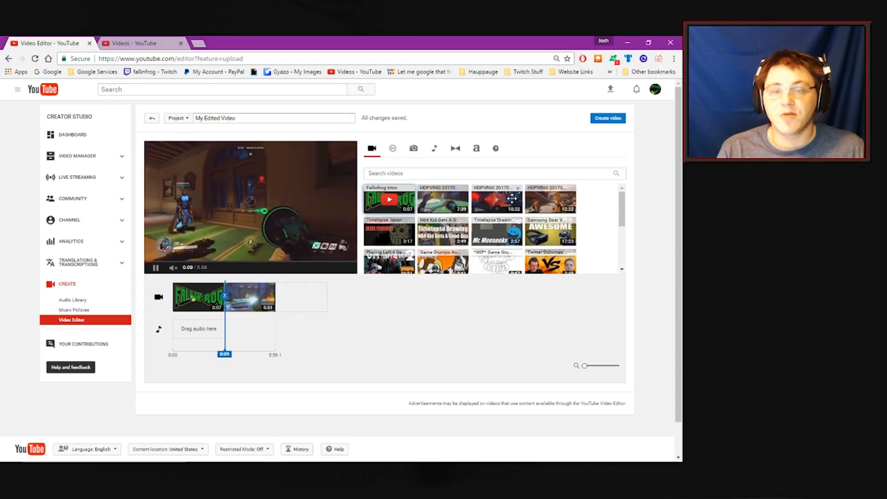
left_click_drag(512, 199, 301, 297)
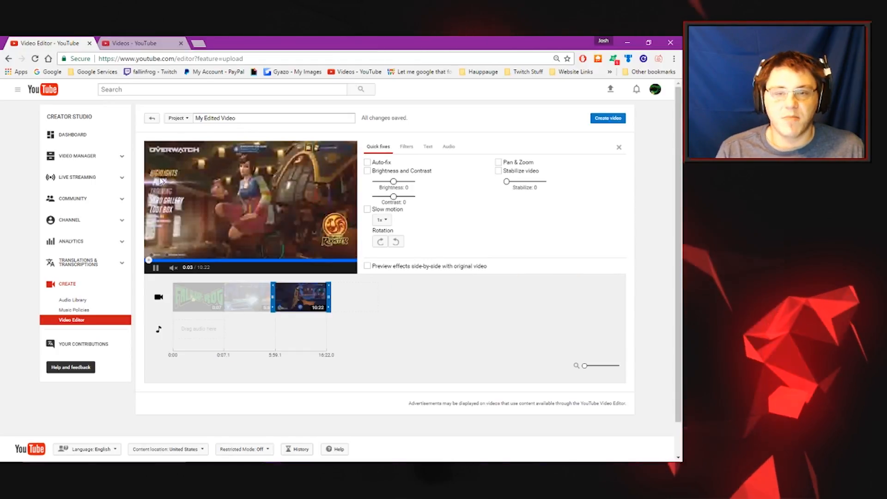
left_click_drag(273, 300, 311, 296)
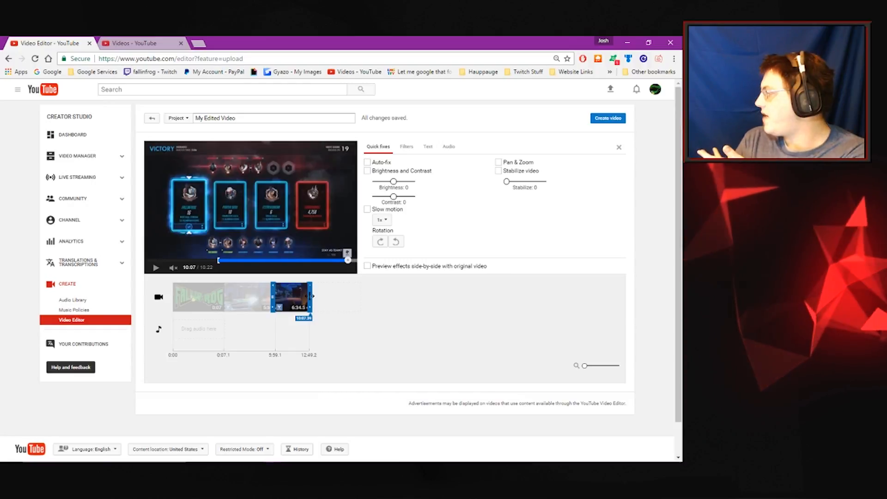
left_click_drag(312, 296, 306, 297)
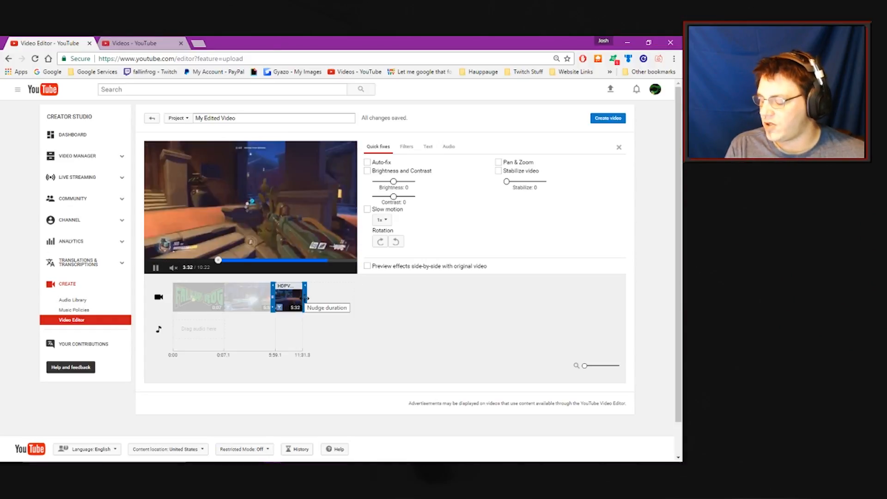
left_click(322, 260)
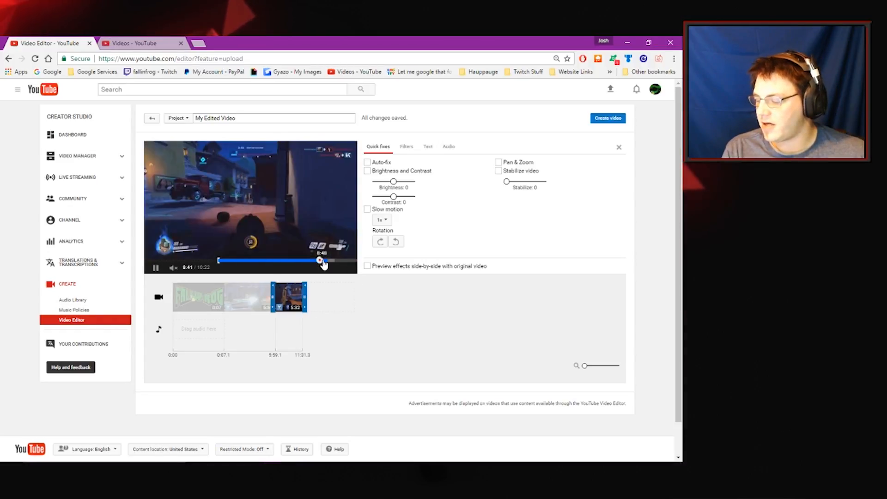
left_click(278, 260)
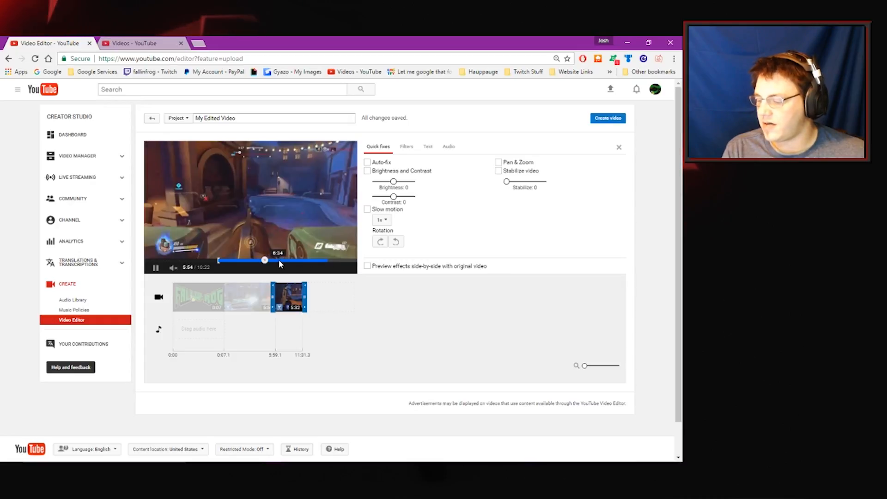
left_click(373, 341)
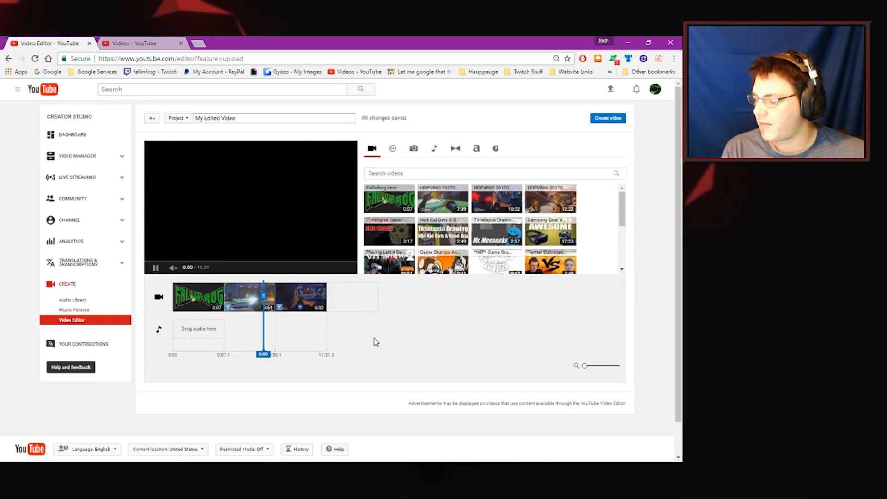
left_click_drag(536, 207, 355, 300)
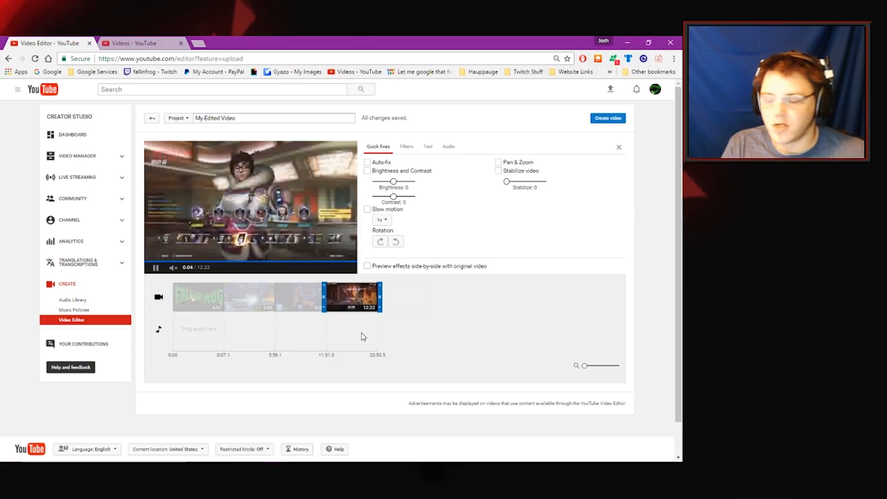
left_click_drag(324, 298, 323, 297)
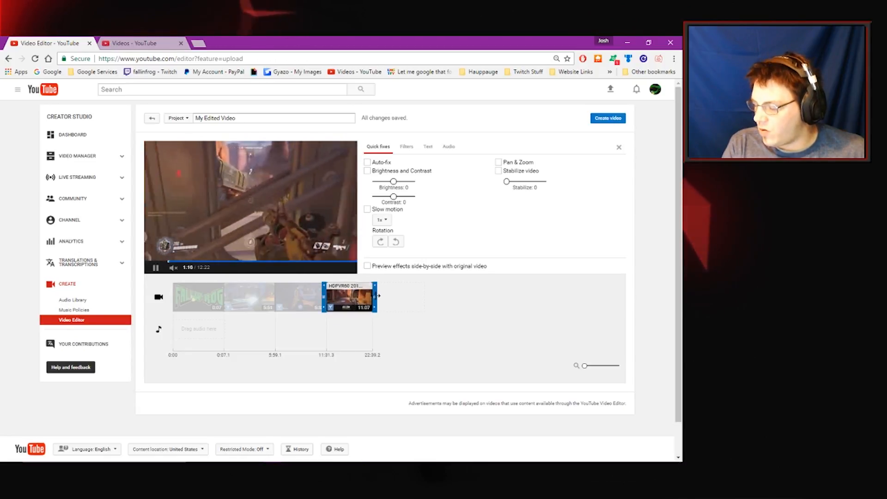
left_click_drag(377, 296, 375, 296)
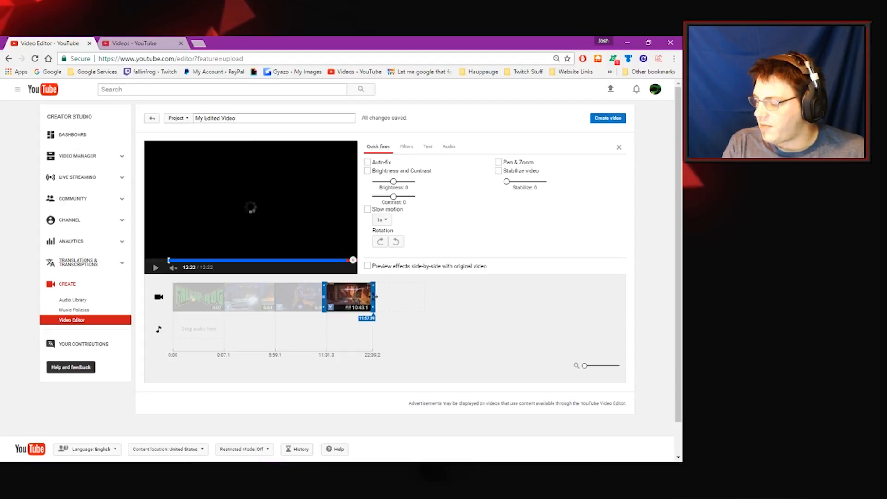
left_click_drag(374, 297, 373, 297)
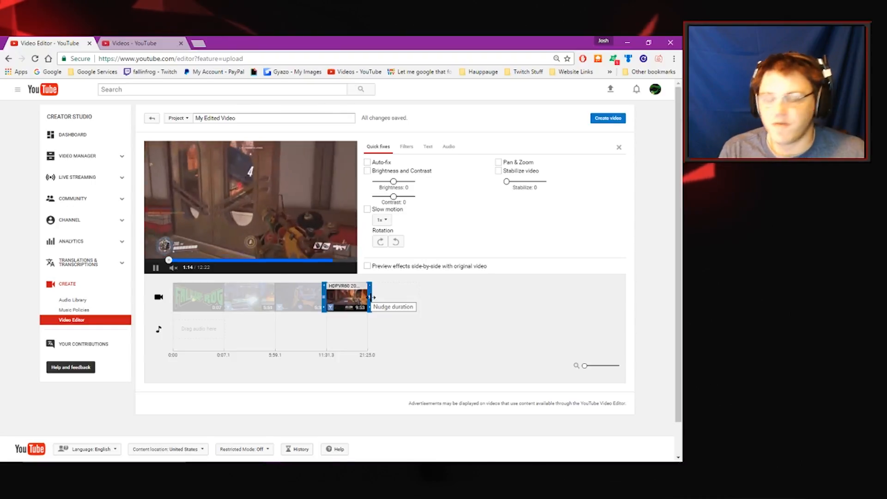
- Leave clip editing and preview the timeline at 5:44, near the end of the second clip
left_click(218, 342)
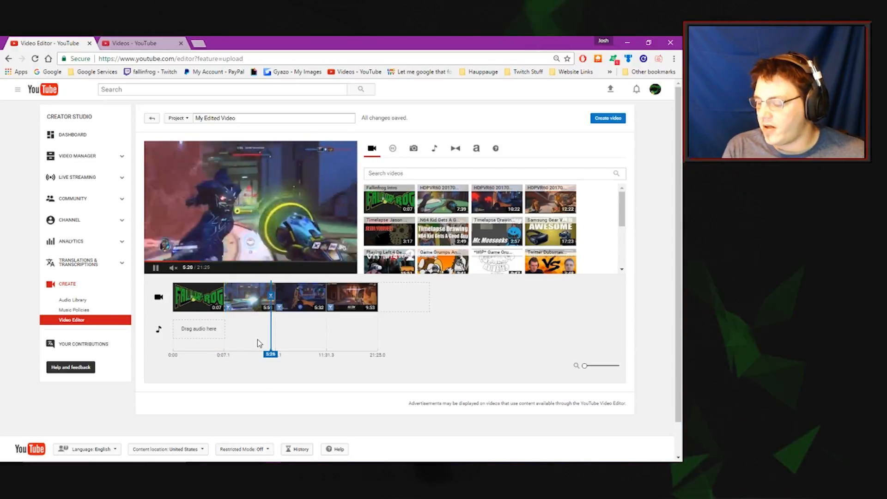
left_click_drag(270, 354, 273, 354)
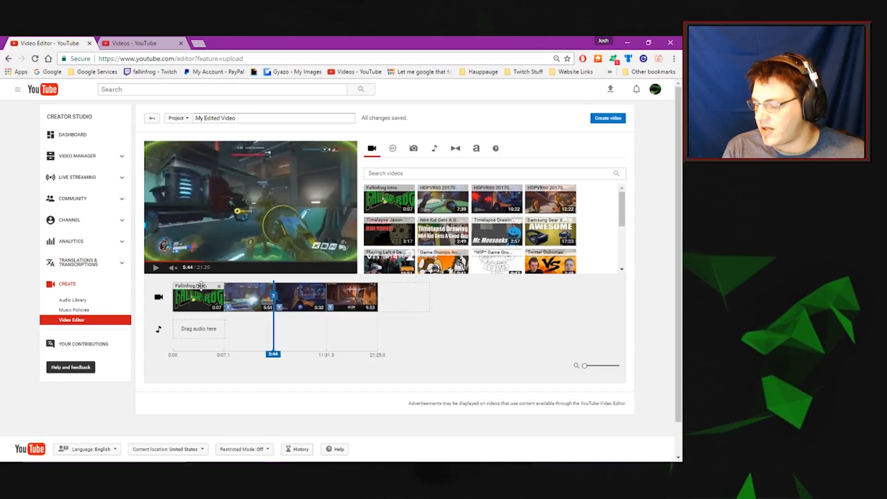
- Add a Crossfade transition between the intro and the second clip and shorten it to under one second
left_click(156, 268)
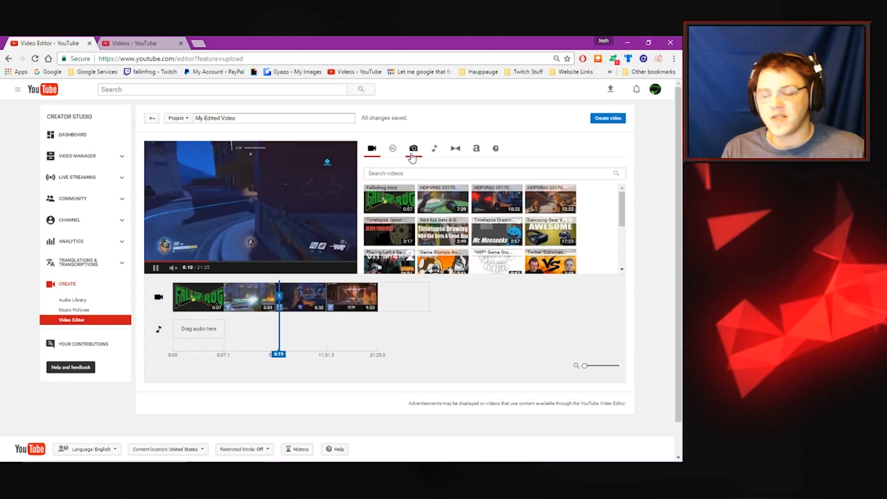
left_click(456, 154)
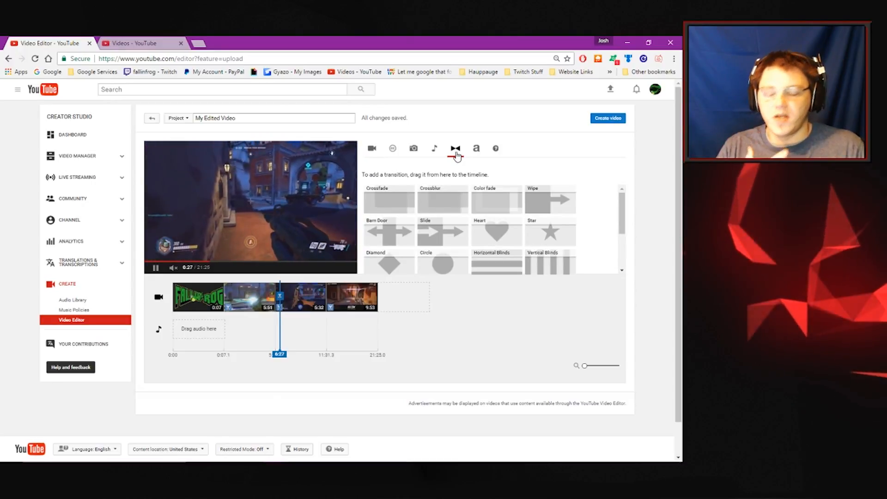
scroll(444, 208, "down", 1)
scroll(433, 252, "up", 1)
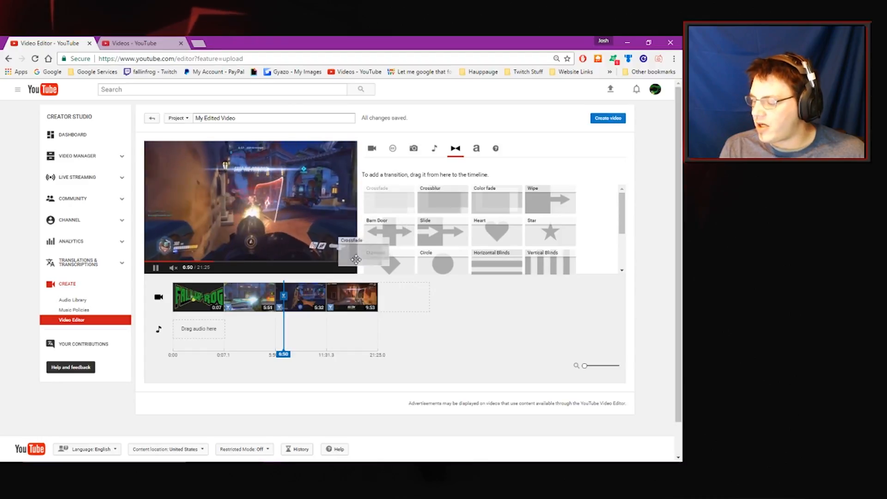
left_click_drag(313, 287, 236, 309)
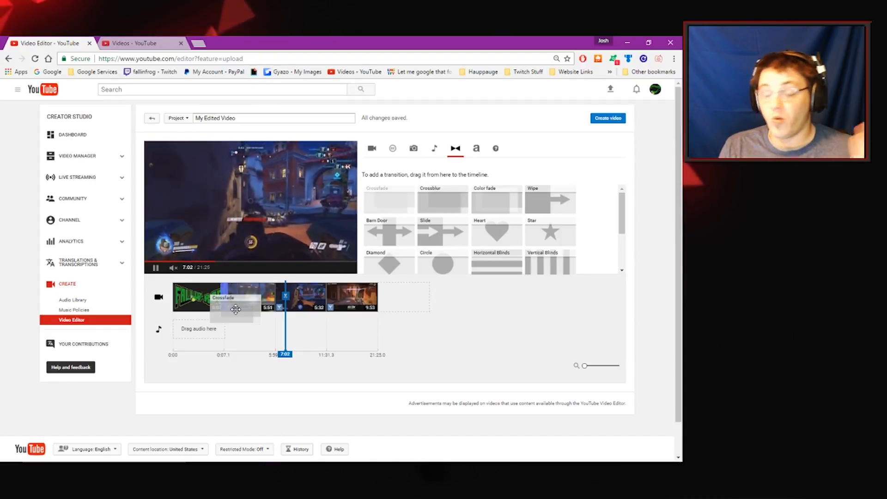
left_click_drag(235, 309, 236, 311)
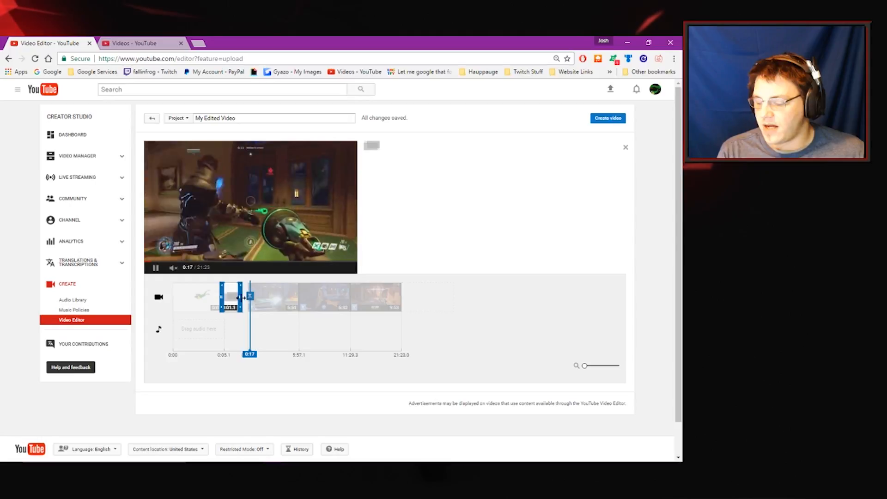
left_click_drag(238, 298, 237, 298)
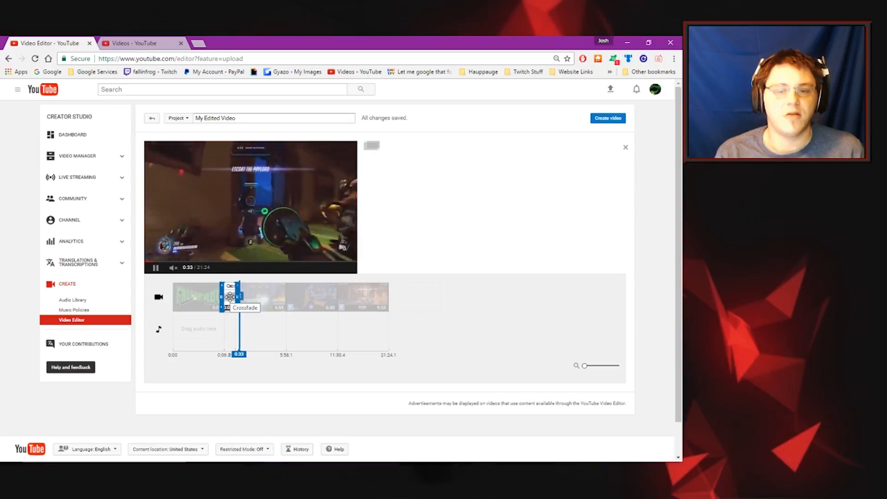
left_click_drag(248, 304, 438, 332)
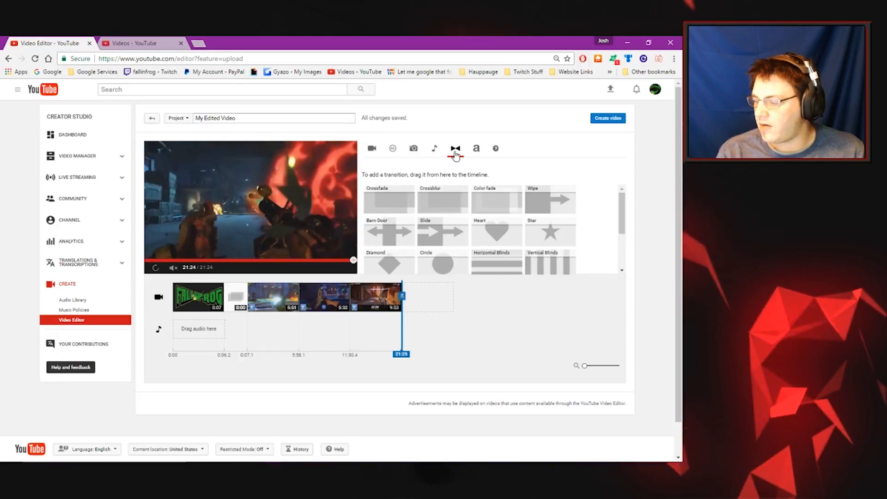
- Add Crossfade transitions between the second and third clips and between the third and fourth clips, previewing the first of these from 5:08
left_click_drag(389, 200, 306, 297)
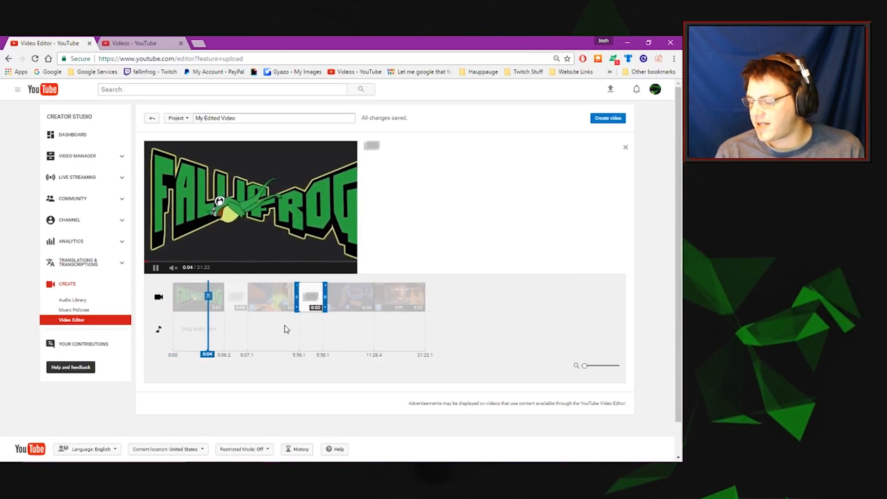
left_click(290, 365)
left_click_drag(291, 354, 292, 354)
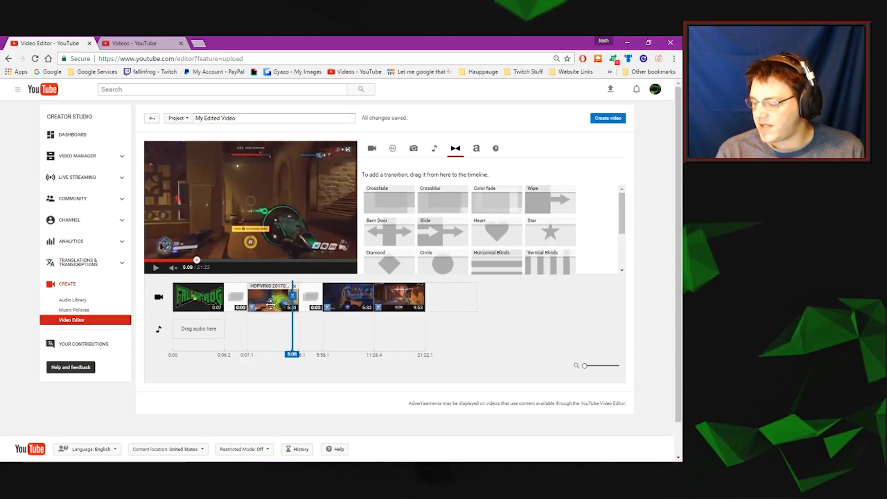
left_click(156, 268)
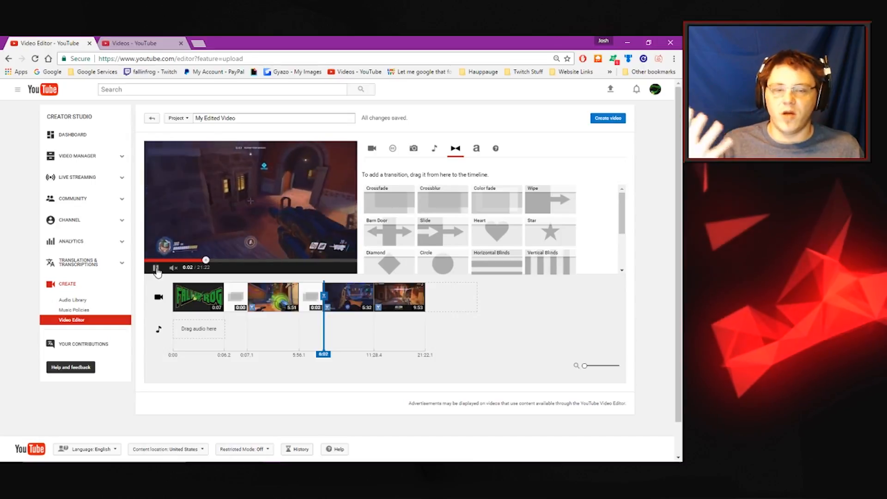
left_click_drag(389, 202, 378, 300)
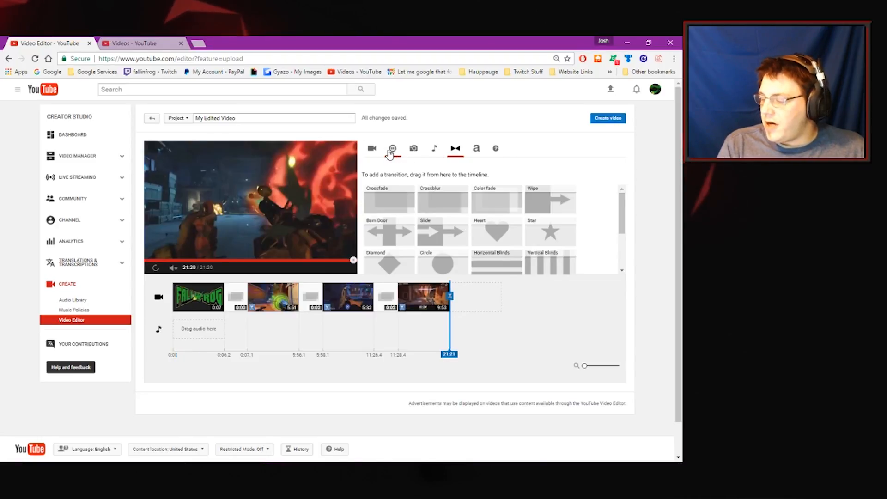
- Look through the available videos, Creative Commons clips, photo options, audio tracks and transitions
left_click(372, 148)
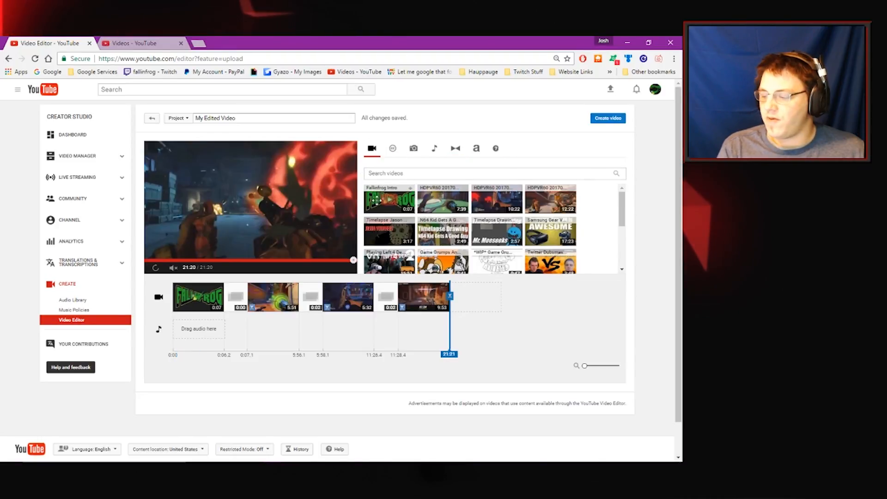
left_click(393, 149)
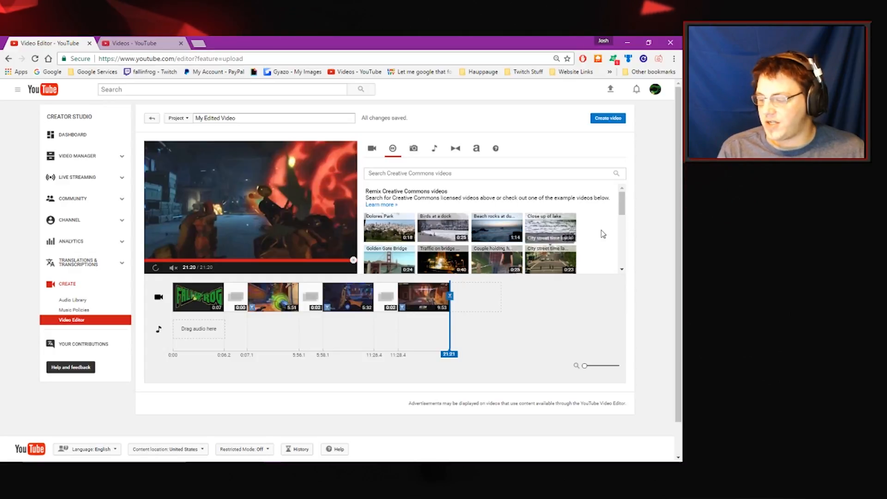
left_click_drag(622, 208, 622, 235)
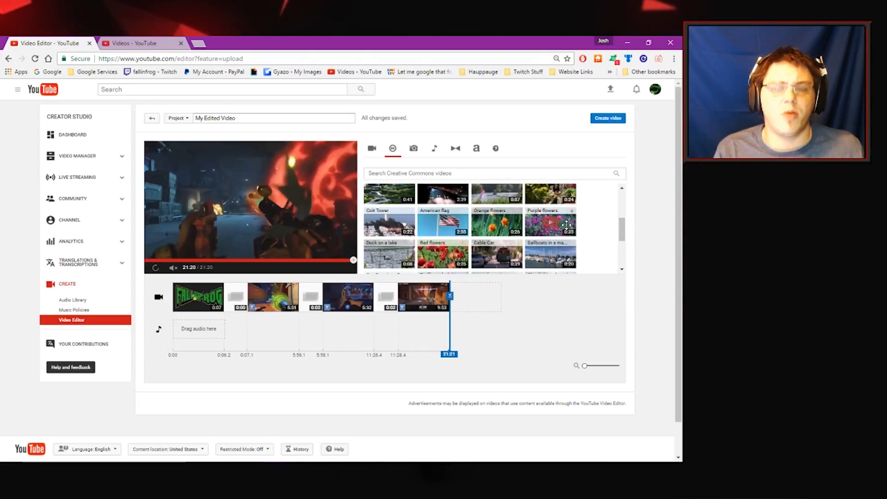
left_click_drag(624, 236, 623, 208)
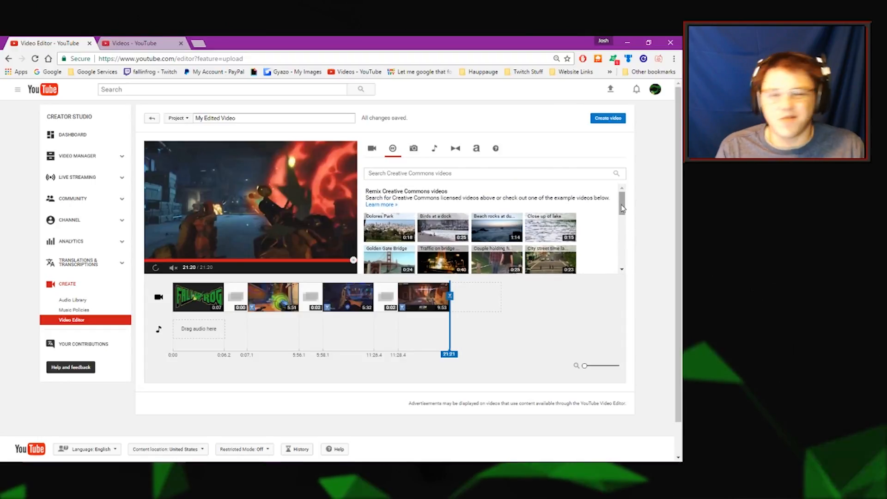
left_click(414, 148)
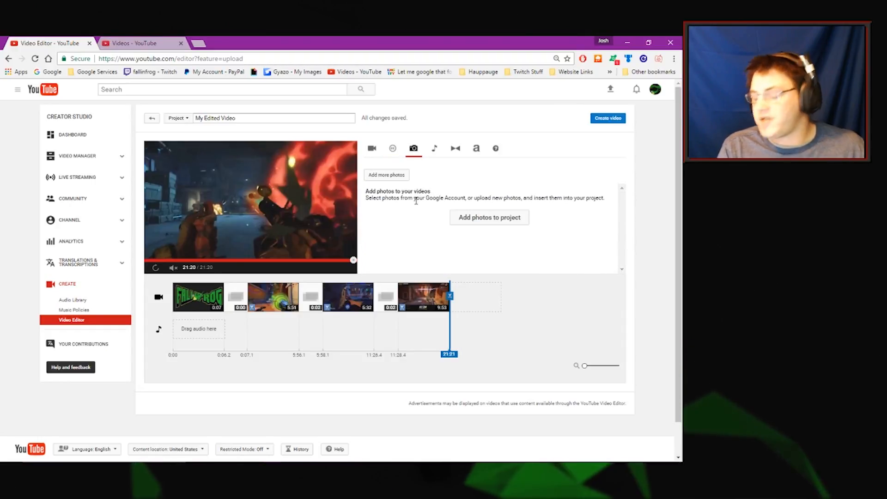
left_click(435, 149)
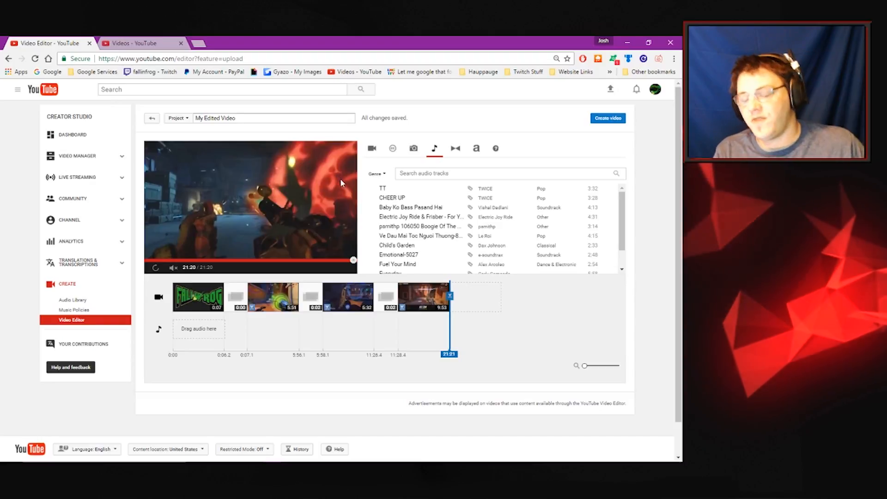
left_click(454, 148)
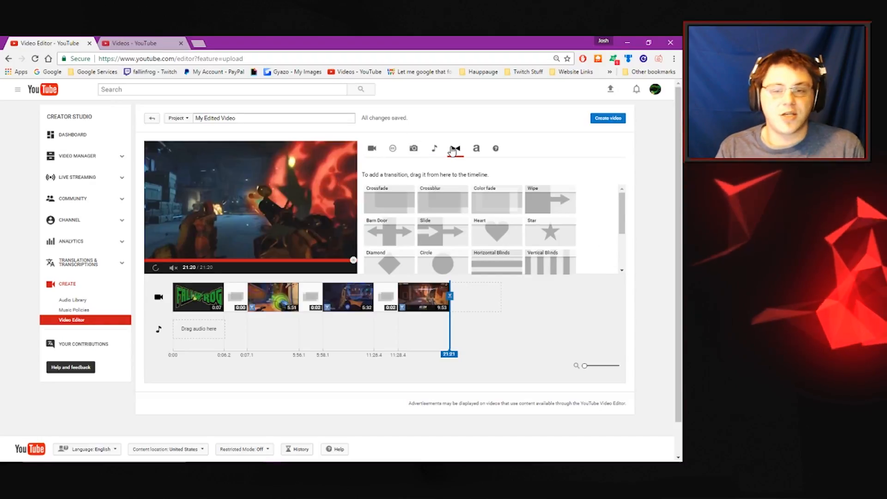
- Add a Centered title to the last gameplay clip with the text Junkrat
left_click(476, 149)
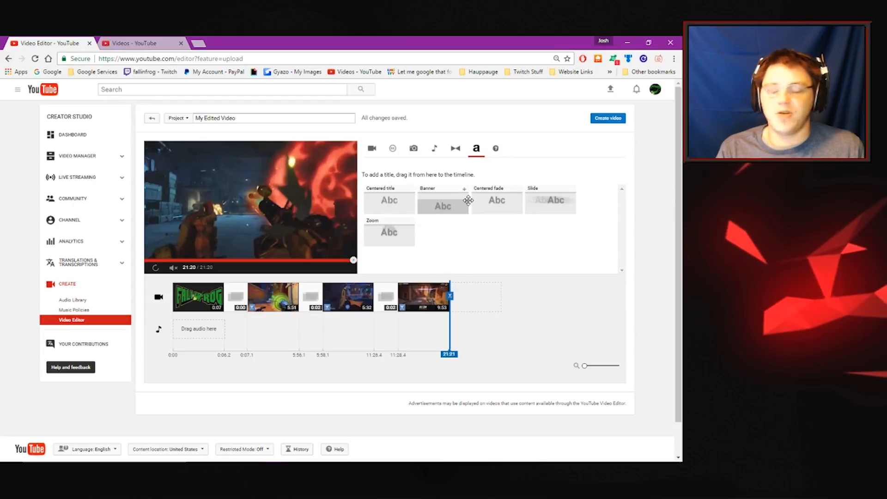
left_click_drag(401, 205, 423, 295)
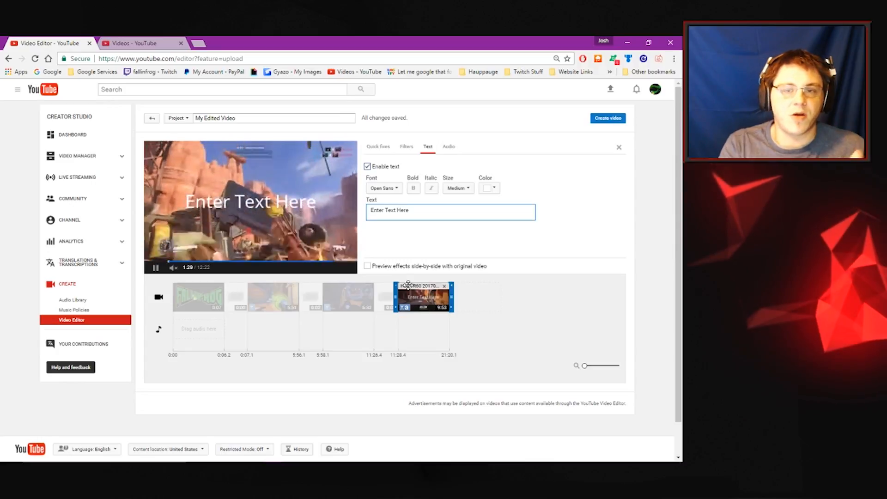
triple_click(397, 211)
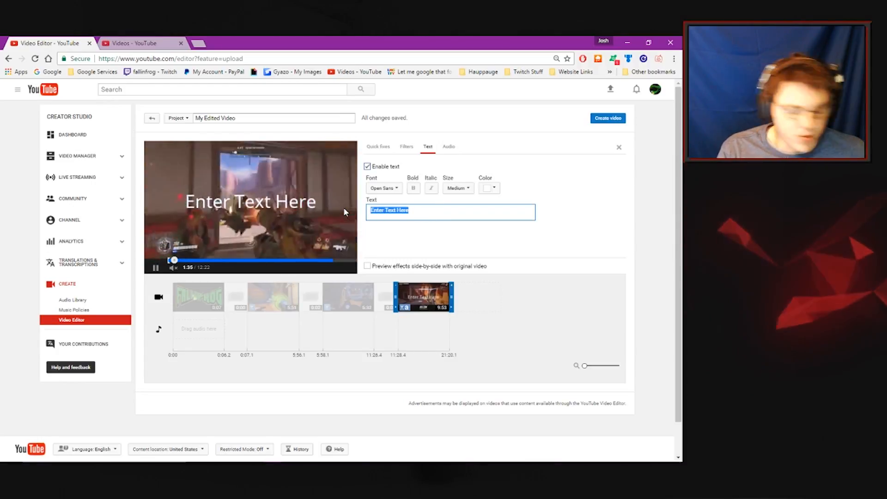
type("Junkrat")
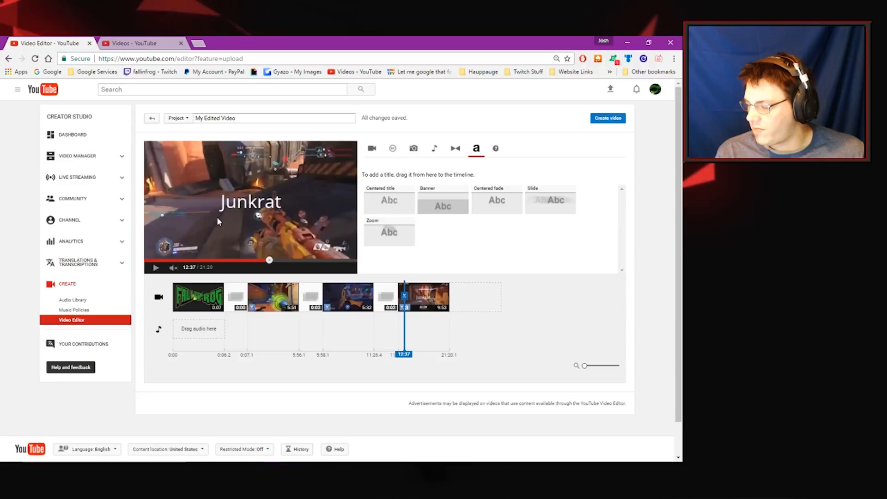
- Split the last clip at 12:37 and disable the title text on its second part
left_click(406, 296)
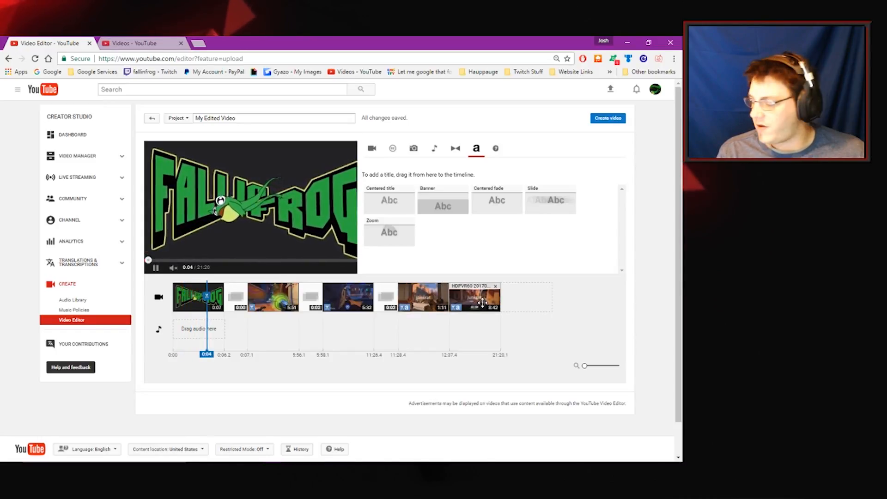
left_click(468, 296)
left_click(367, 167)
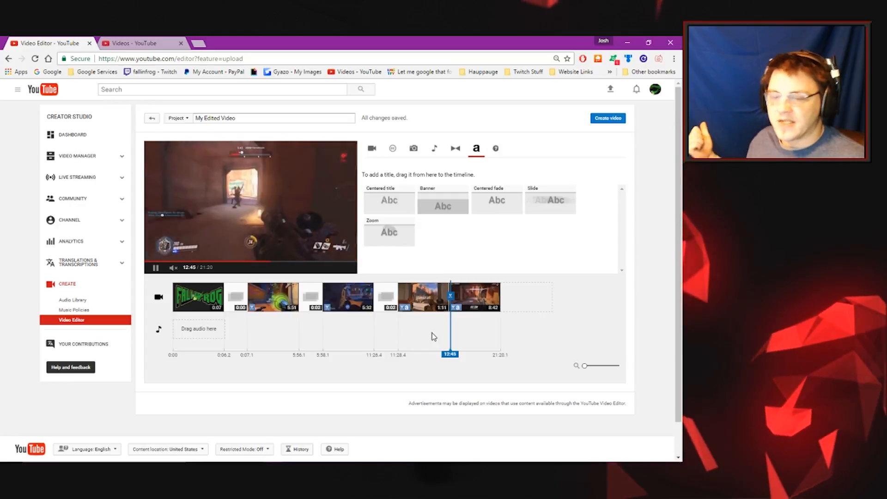
- View the keyboard navigation help and create the video from the finished project
left_click(496, 148)
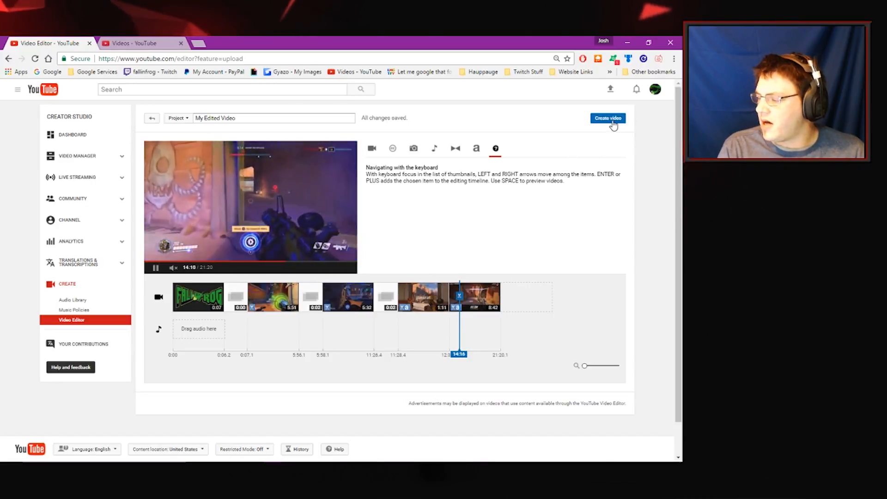
left_click(595, 120)
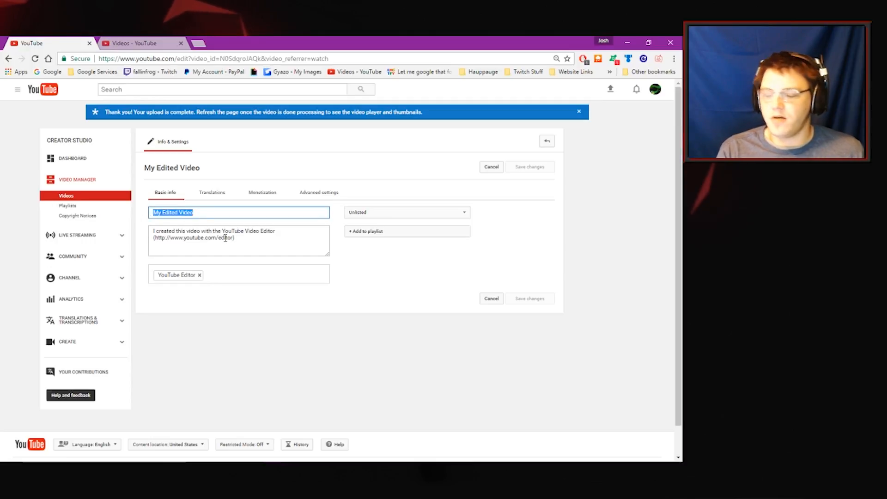
- Replace the new video's YouTube Editor tag with Overwatch
left_click(253, 244)
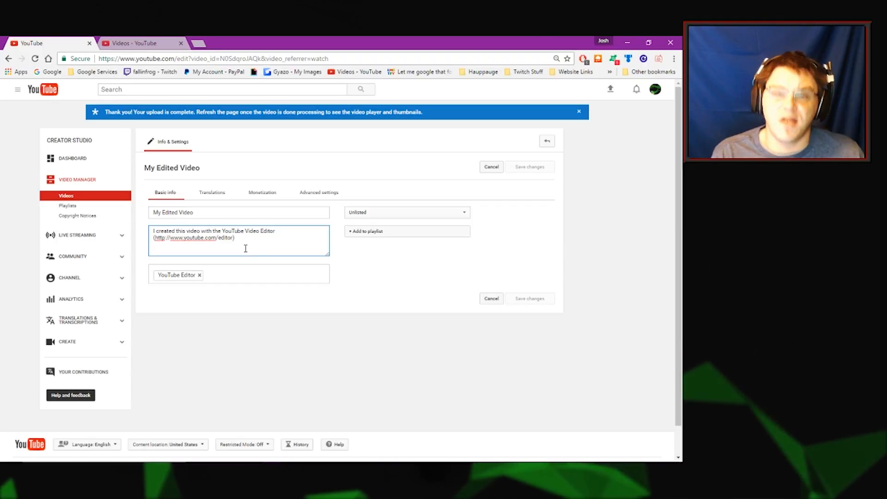
left_click(218, 275)
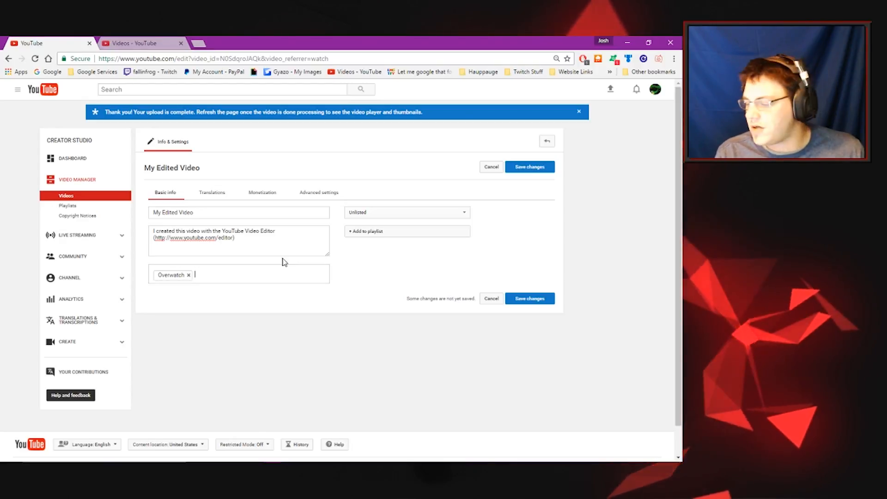
- Try the Public privacy setting for the video and return it to Unlisted
left_click(361, 213)
left_click(371, 230)
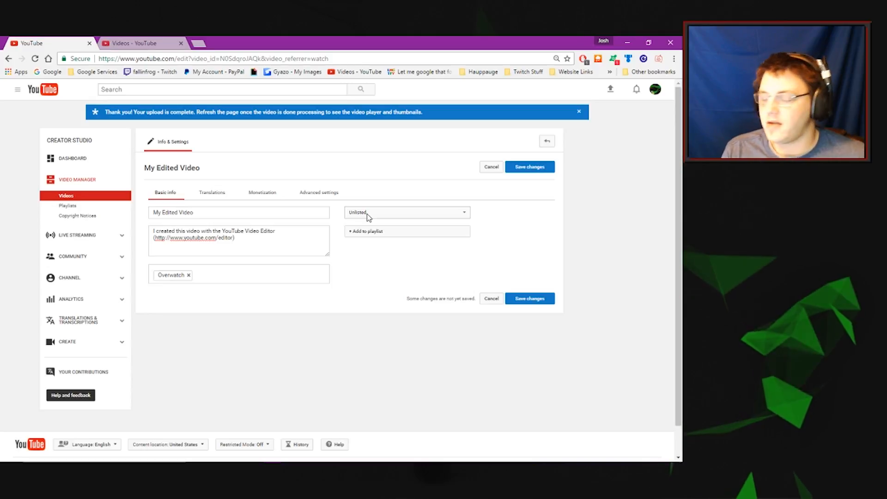
left_click(367, 214)
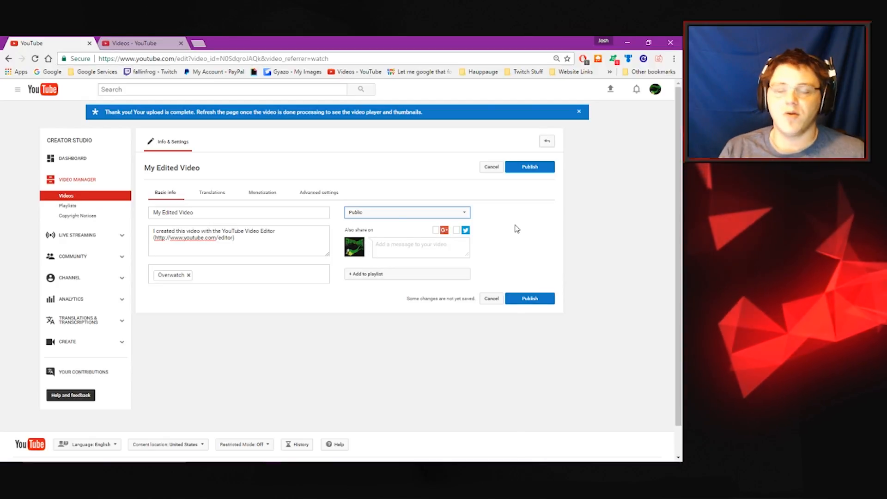
left_click(402, 229)
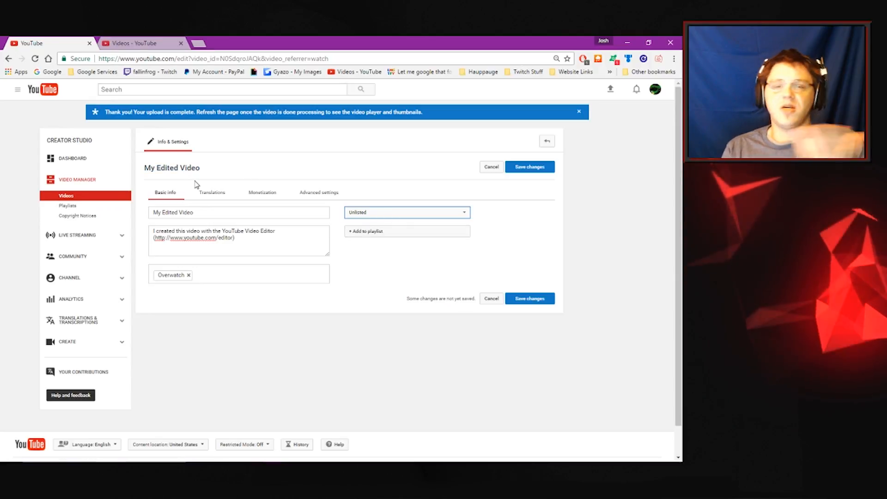
- Look over the video's translation settings
left_click(227, 193)
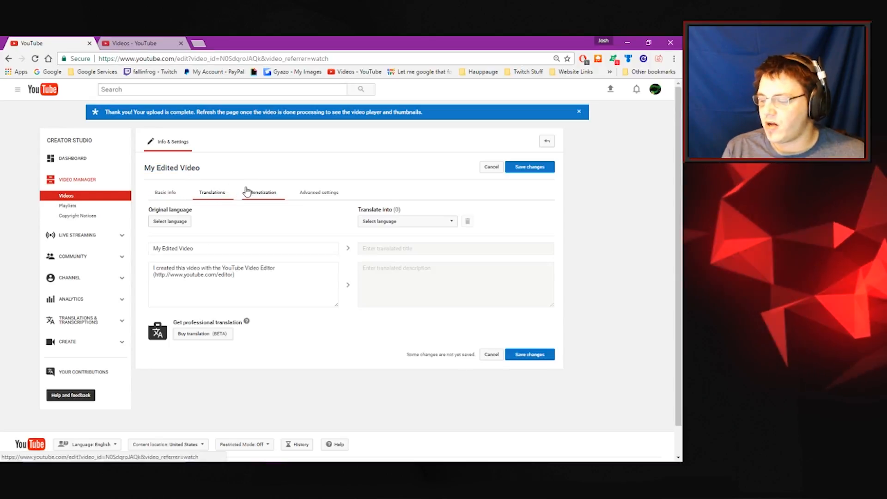